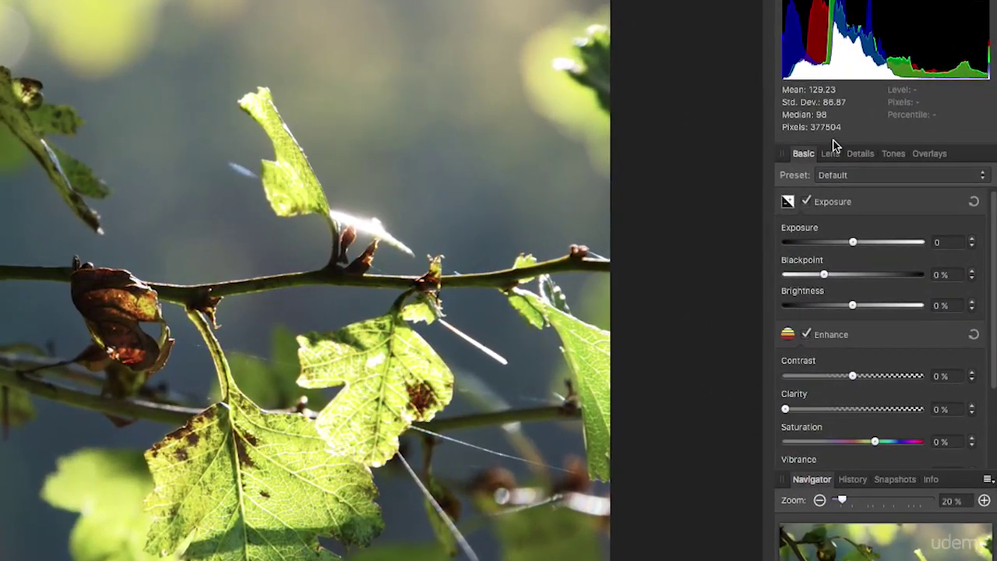
# Step: Turn on Detail Refinement for the leaf photo with radius and amount at 0%, then return to Basic
pyautogui.click(864, 155)
pyautogui.click(807, 201)
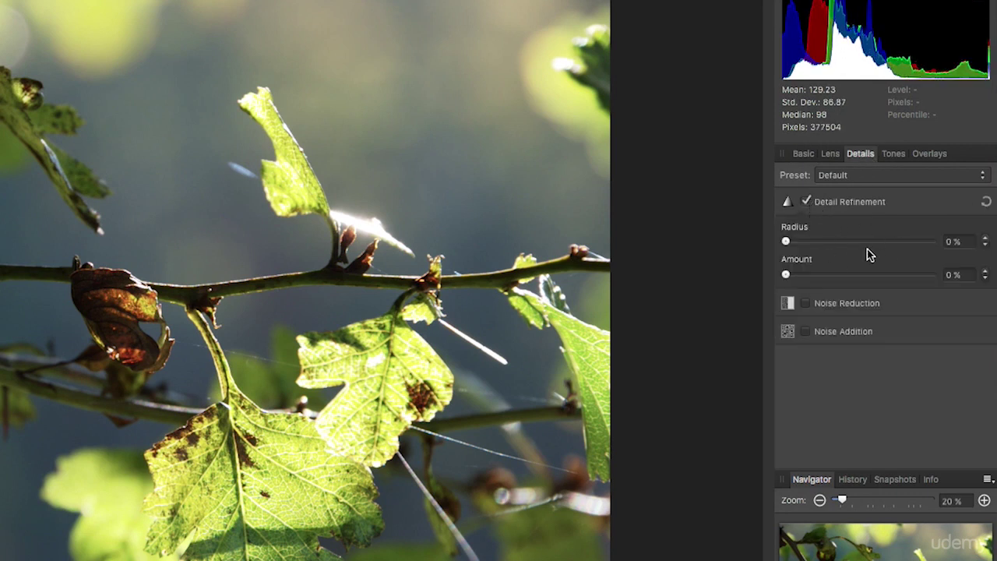
pyautogui.click(805, 153)
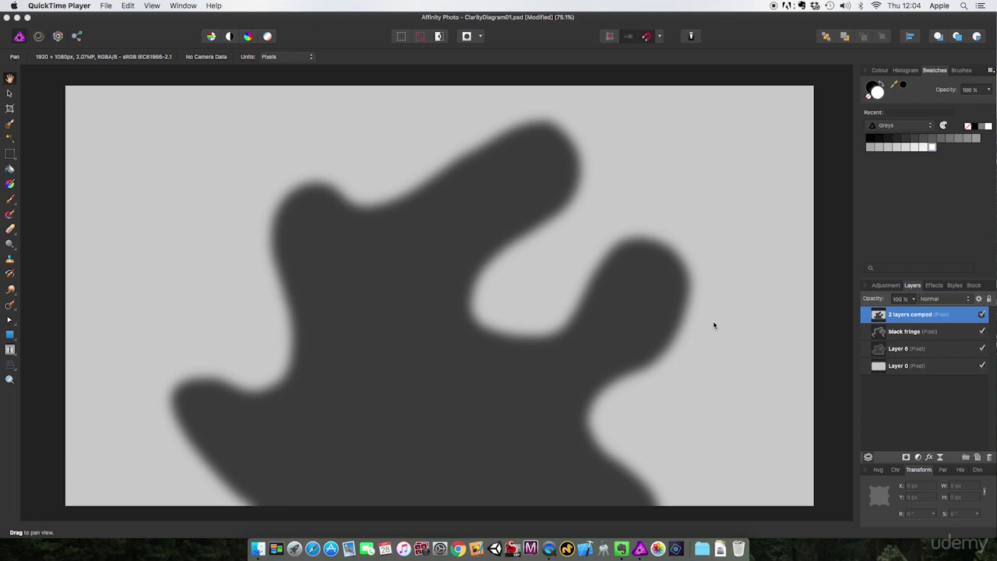
# Step: Add a Levels adjustment with Black Level 47% and White Level 52% to harden the blob
pyautogui.click(887, 287)
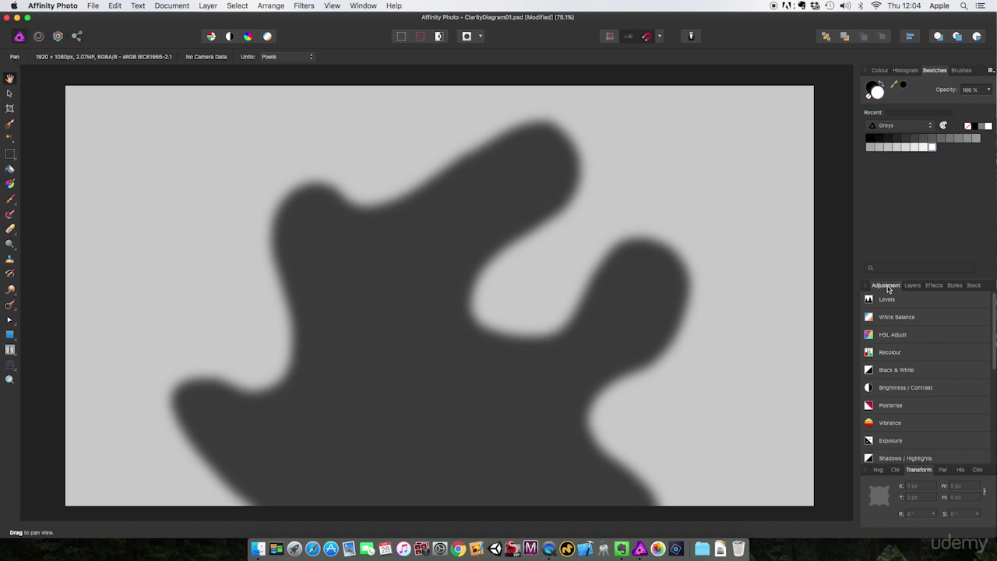
pyautogui.click(871, 302)
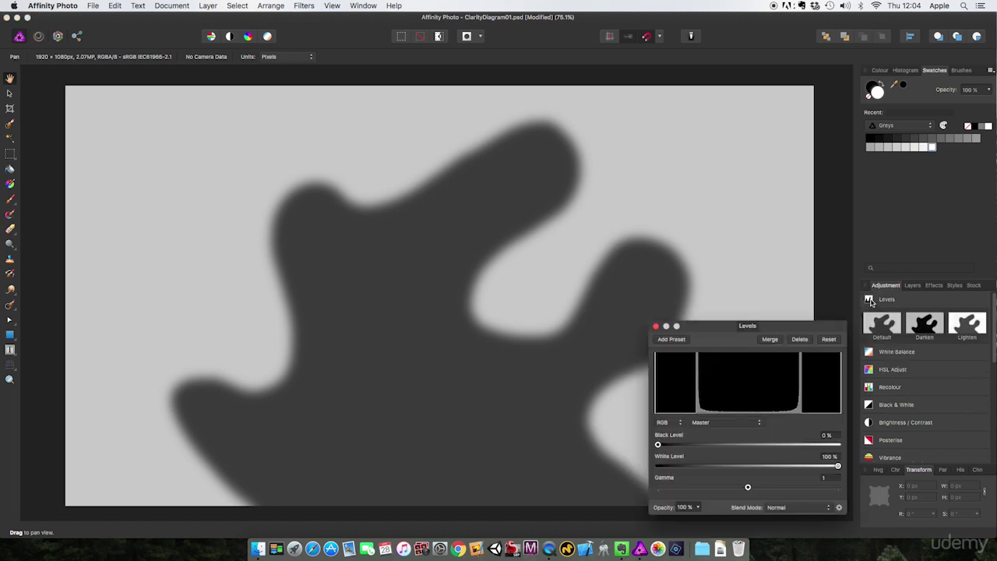
pyautogui.click(919, 285)
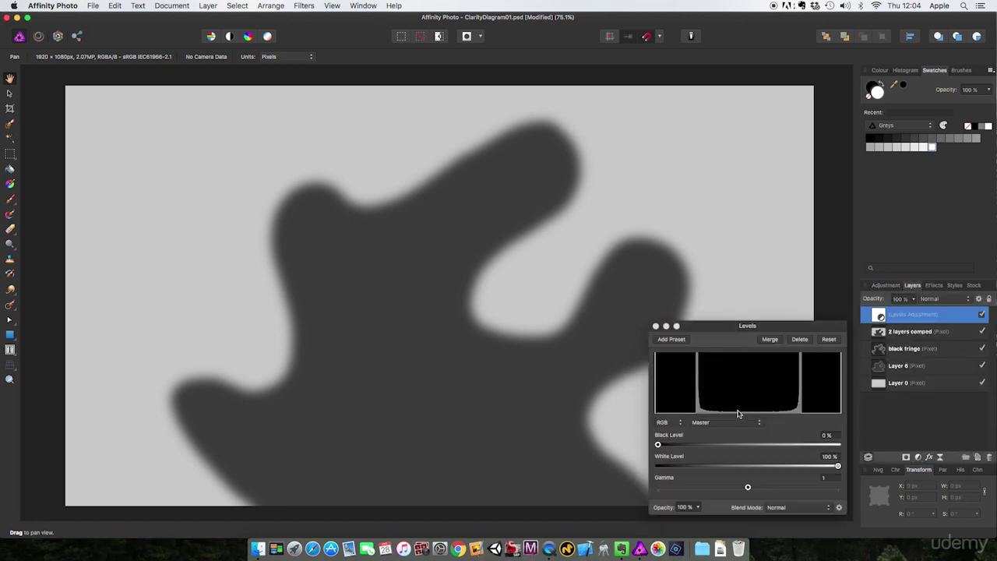
pyautogui.moveTo(659, 443); pyautogui.dragTo(697, 445)
pyautogui.moveTo(838, 466); pyautogui.dragTo(799, 467)
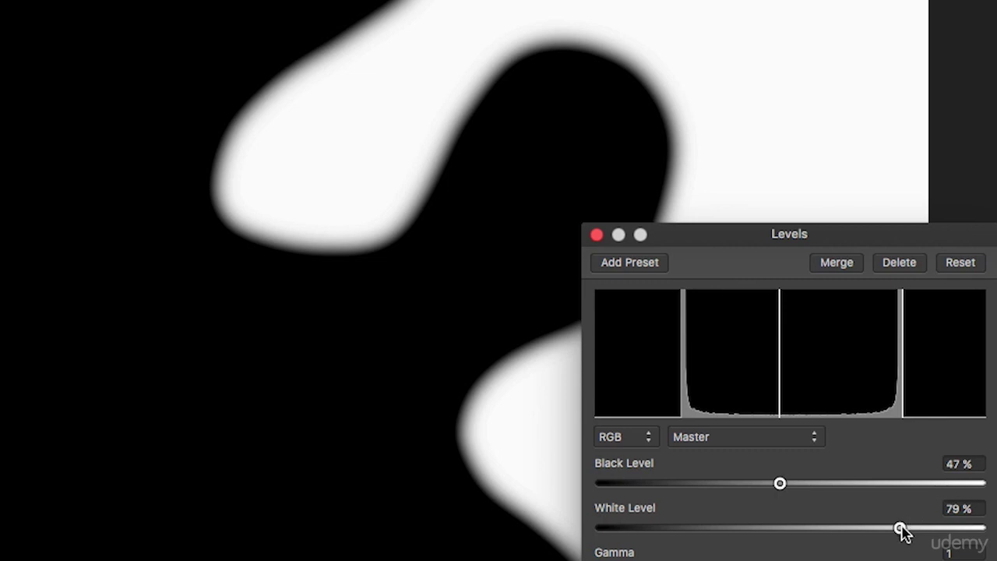
pyautogui.moveTo(901, 530); pyautogui.dragTo(798, 527)
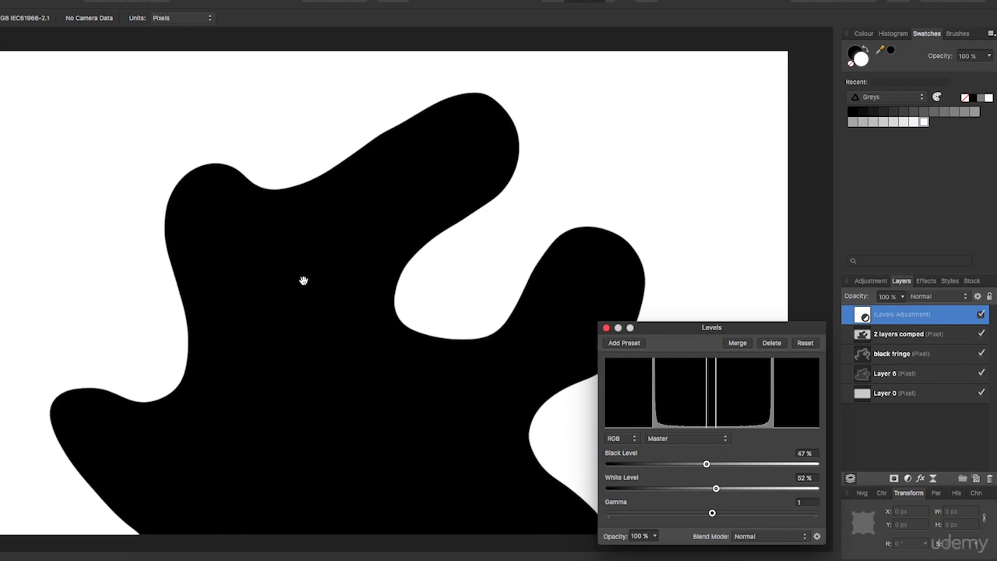
# Step: Hide the Levels adjustment to reveal the blurred original and return to Leaves.NEF
pyautogui.click(606, 328)
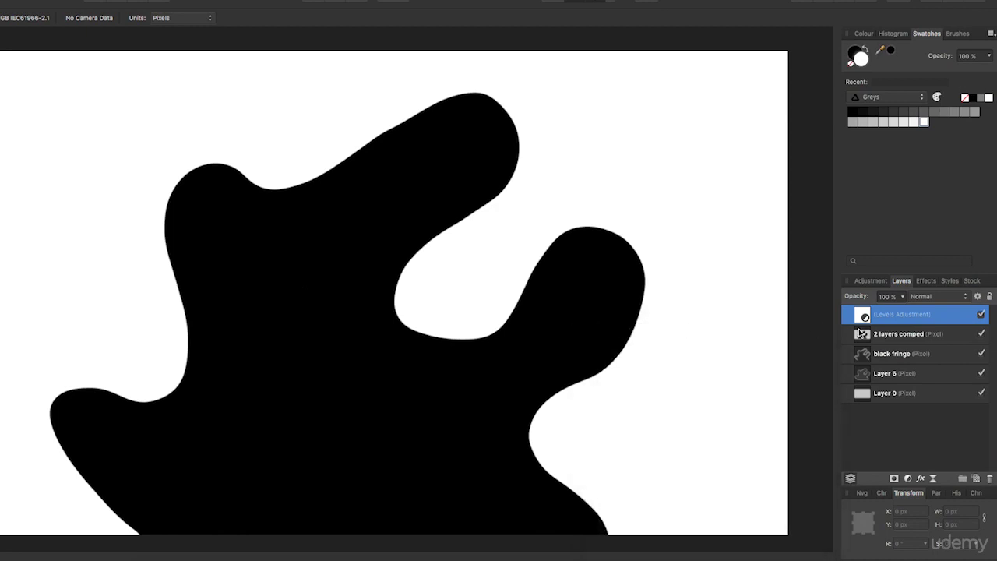
pyautogui.click(981, 315)
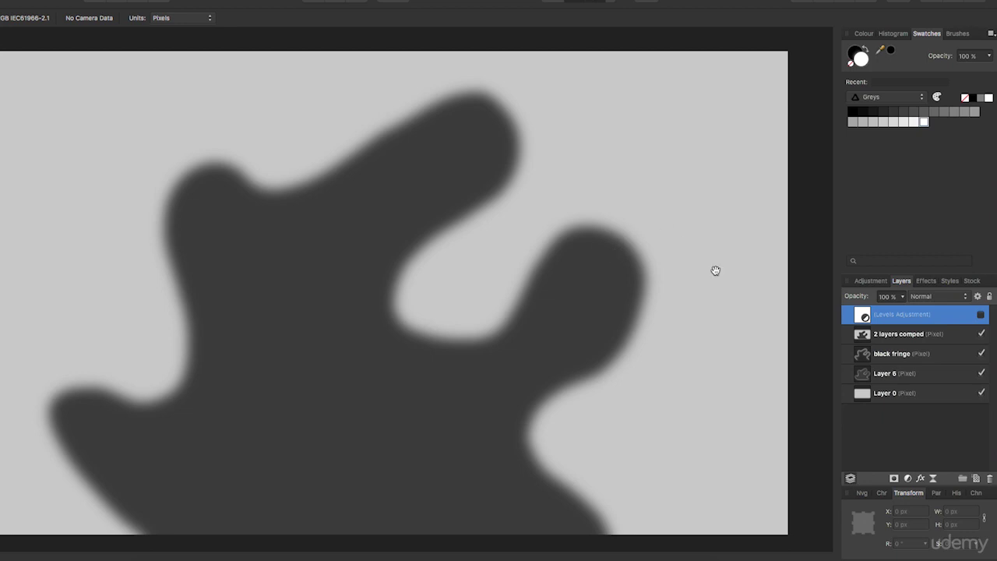
pyautogui.click(982, 333)
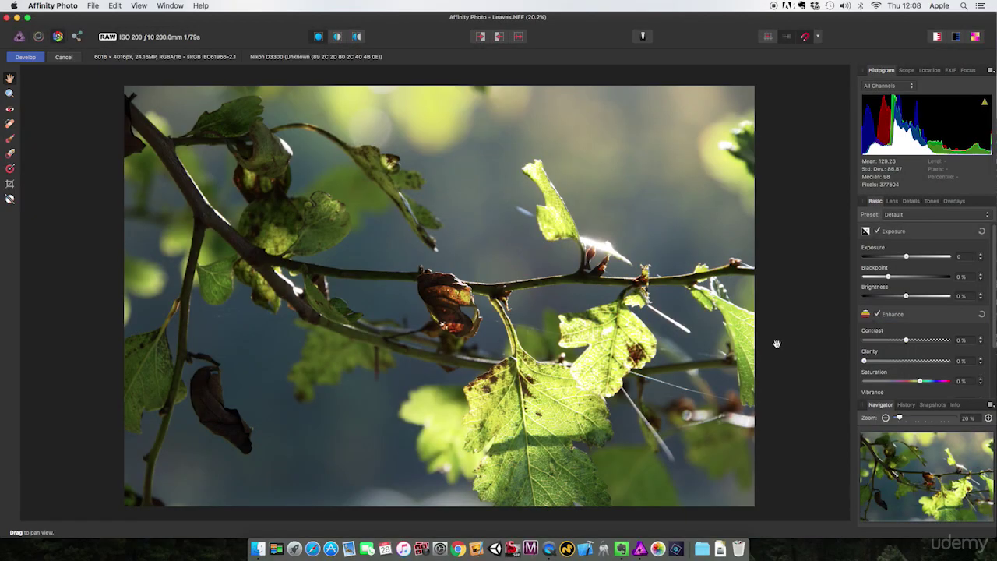
# Step: Zoom to 75% on the branch, set Clarity to 97%, and fit the photo to the window
pyautogui.click(9, 93)
pyautogui.click(578, 284)
pyautogui.click(578, 285)
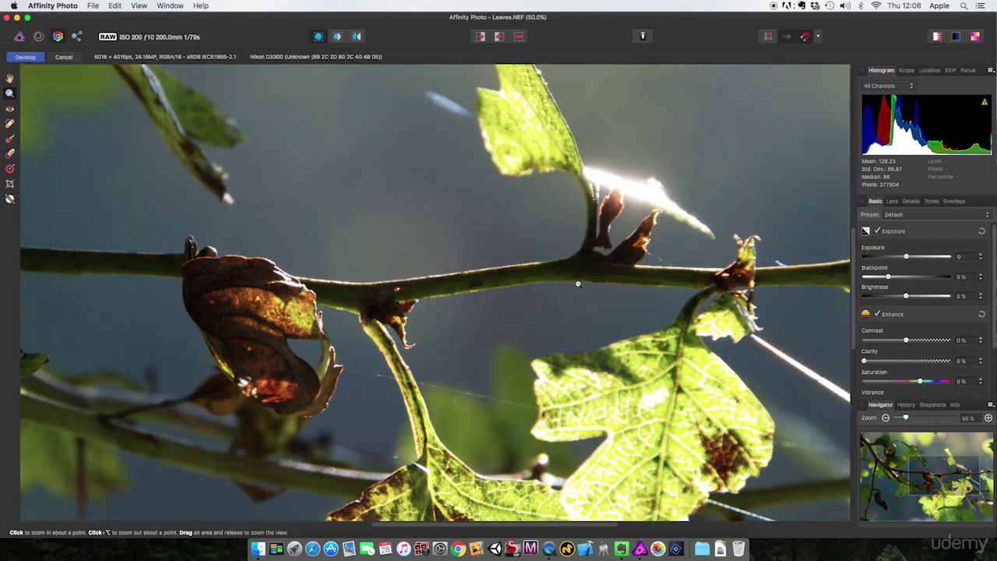
pyautogui.click(572, 282)
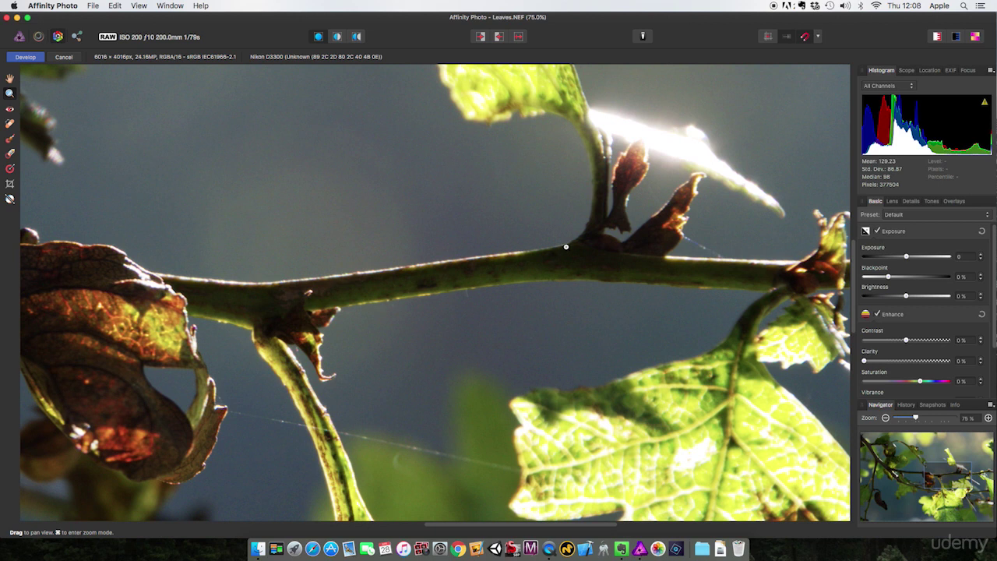
pyautogui.moveTo(574, 267); pyautogui.dragTo(640, 436)
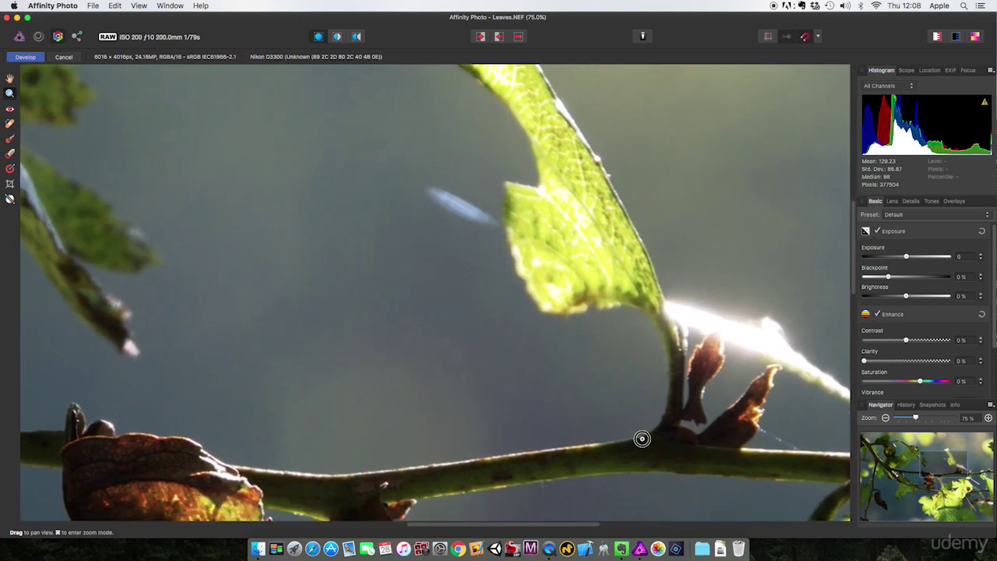
pyautogui.click(865, 360)
pyautogui.moveTo(864, 360); pyautogui.dragTo(990, 361)
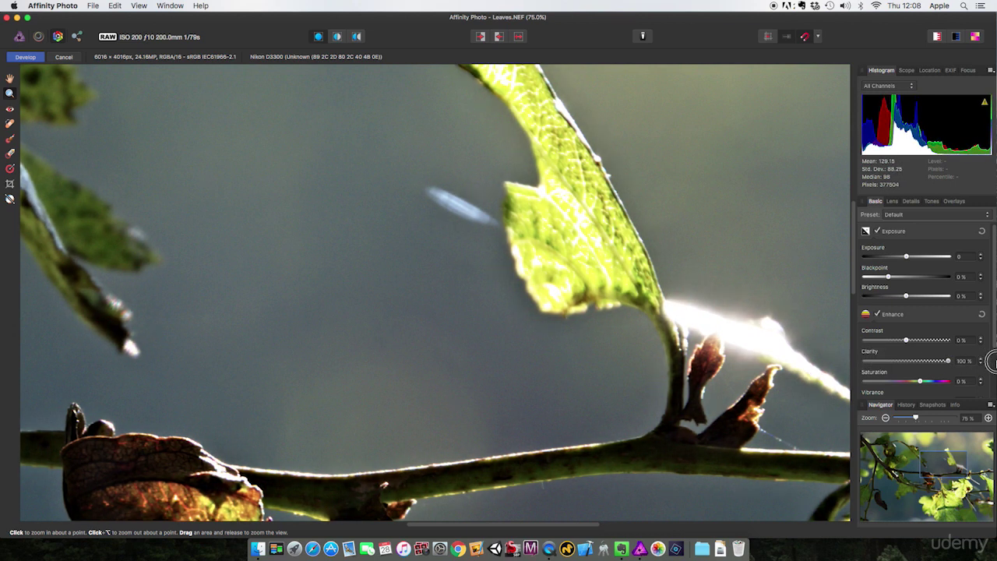
pyautogui.moveTo(991, 361); pyautogui.dragTo(841, 355)
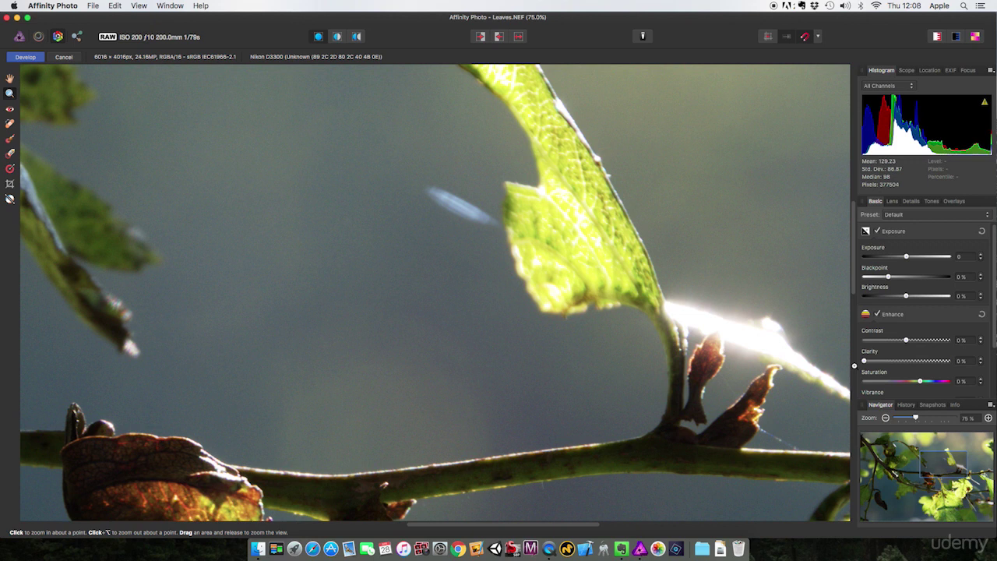
pyautogui.moveTo(864, 361); pyautogui.dragTo(947, 361)
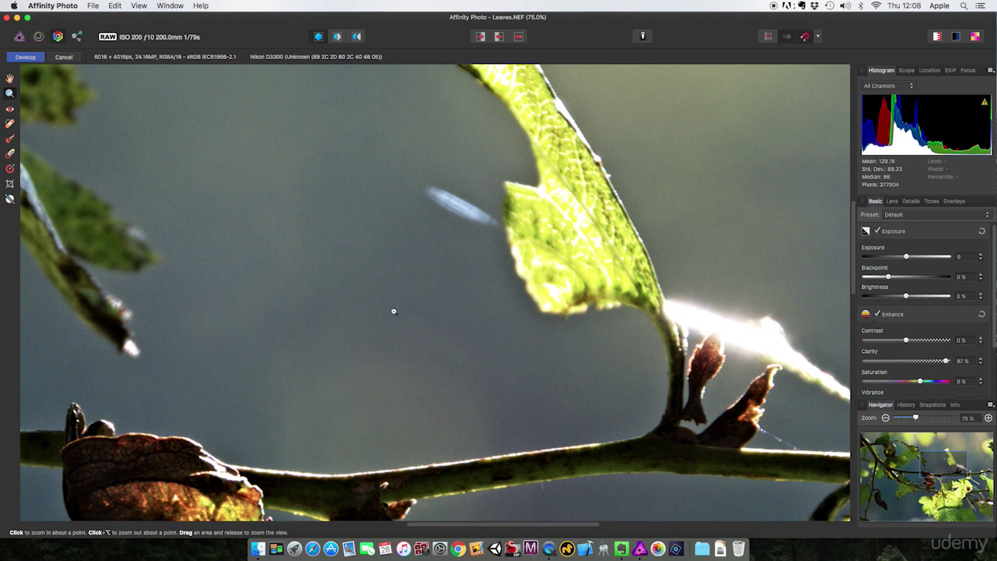
pyautogui.press('super+0')
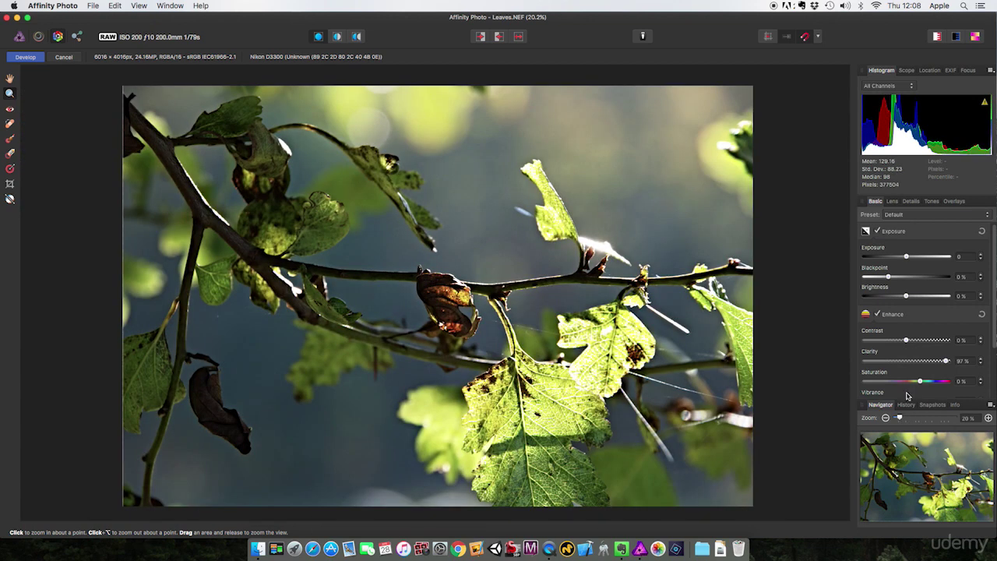
# Step: Adjust the Leaves photo's Clarity, lowering it from 100% to 58%
pyautogui.moveTo(946, 362)
pyautogui.mouseDown()
pyautogui.moveTo(848, 363)
pyautogui.moveTo(962, 362)
pyautogui.mouseUp()
pyautogui.moveTo(962, 362); pyautogui.dragTo(913, 363)
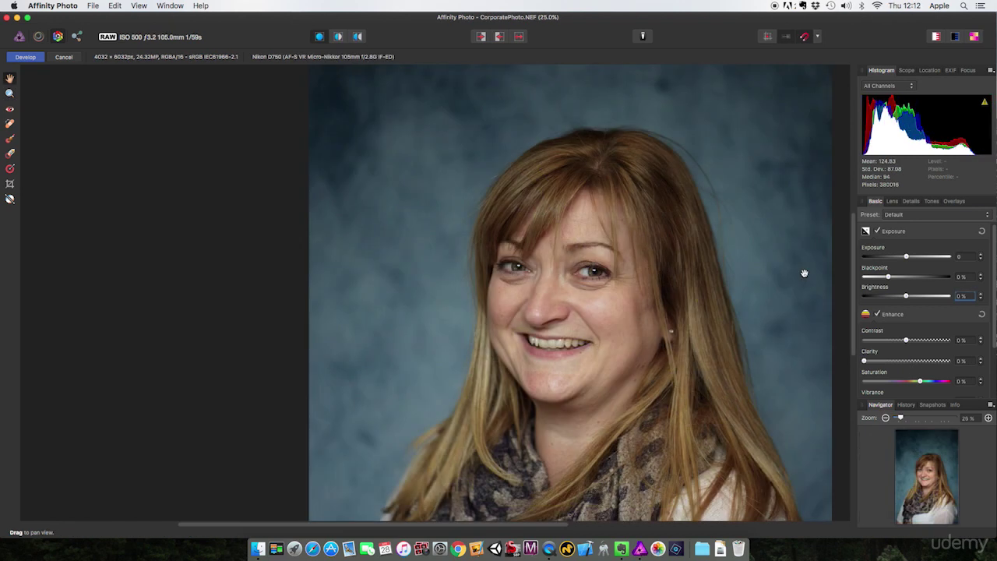
pyautogui.click(863, 361)
pyautogui.moveTo(863, 361); pyautogui.dragTo(943, 360)
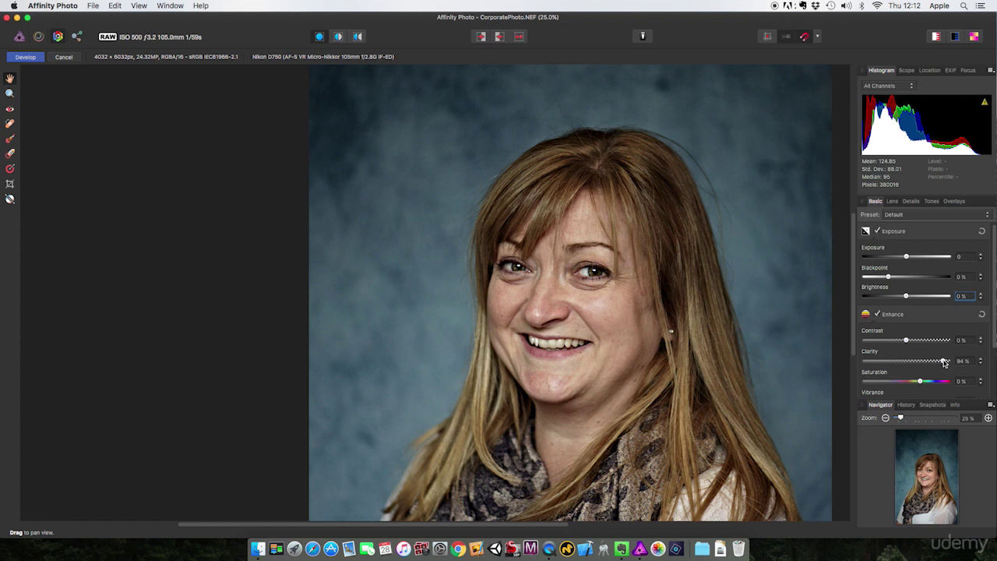
pyautogui.moveTo(943, 360); pyautogui.dragTo(858, 361)
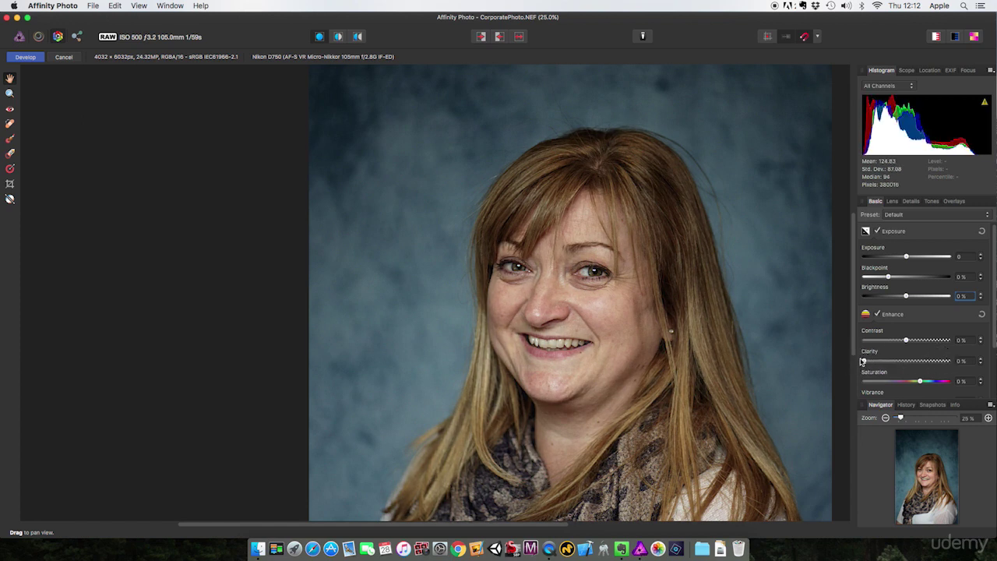
# Step: Enable Detail Refinement on the portrait with Radius 61% and Amount 72%
pyautogui.click(910, 200)
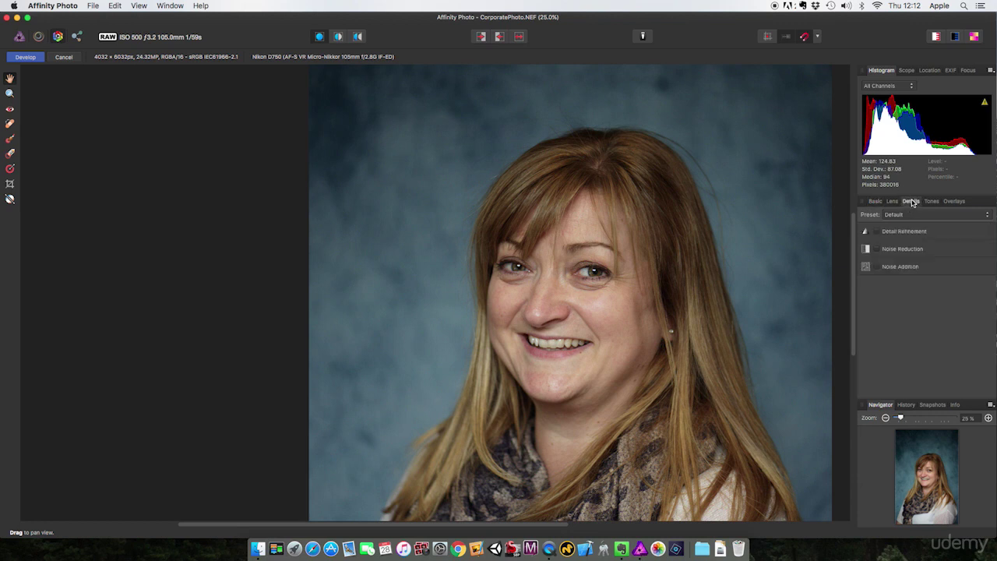
pyautogui.click(877, 232)
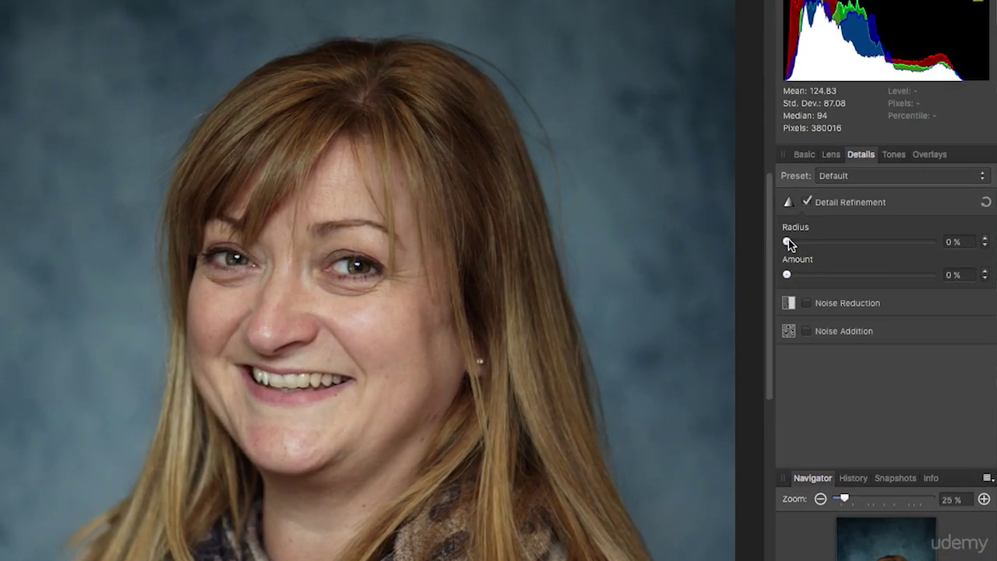
pyautogui.moveTo(788, 243); pyautogui.dragTo(873, 241)
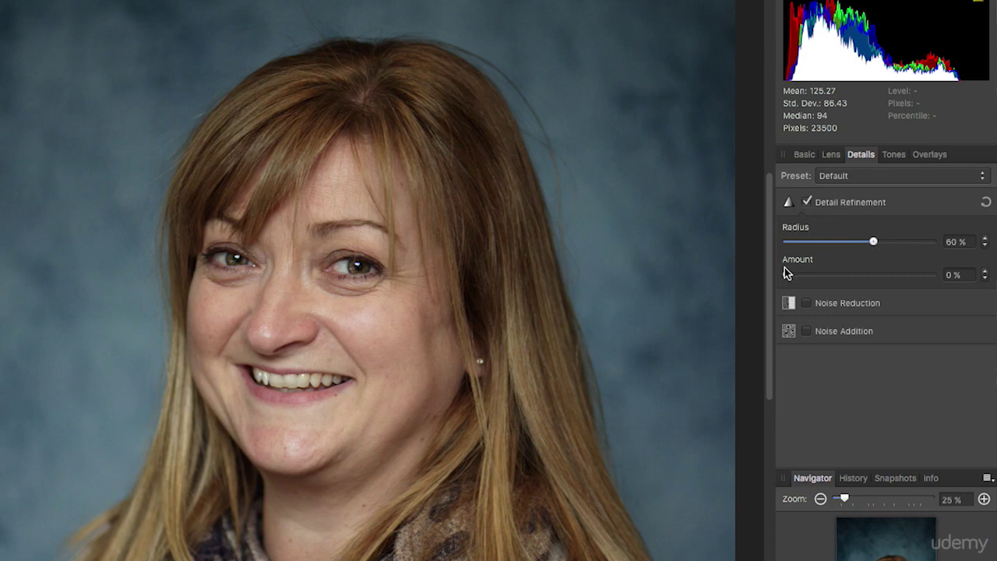
pyautogui.moveTo(785, 272); pyautogui.dragTo(892, 277)
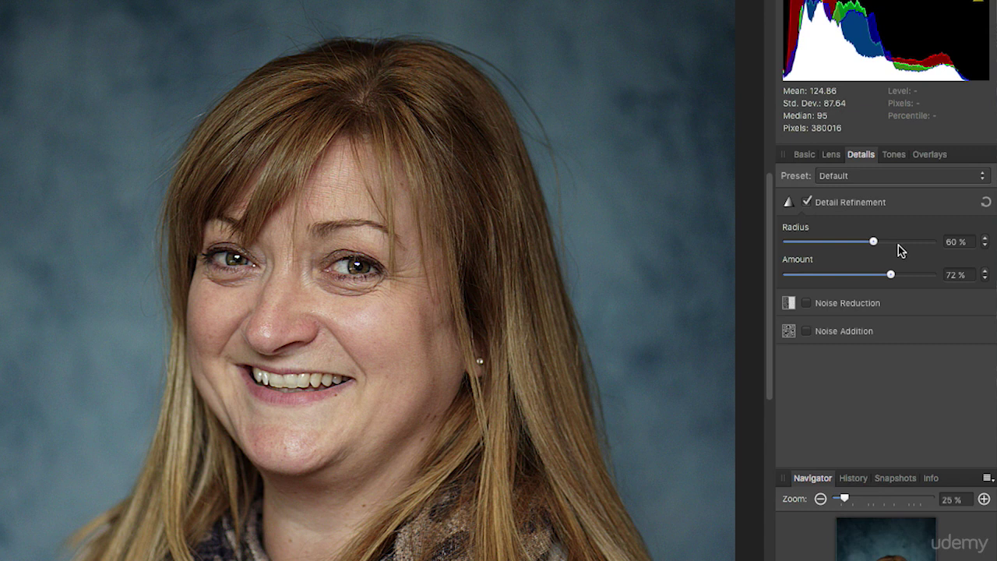
pyautogui.click(872, 243)
pyautogui.moveTo(872, 242)
pyautogui.mouseDown()
pyautogui.moveTo(923, 242)
pyautogui.moveTo(812, 242)
pyautogui.moveTo(875, 242)
pyautogui.mouseUp()
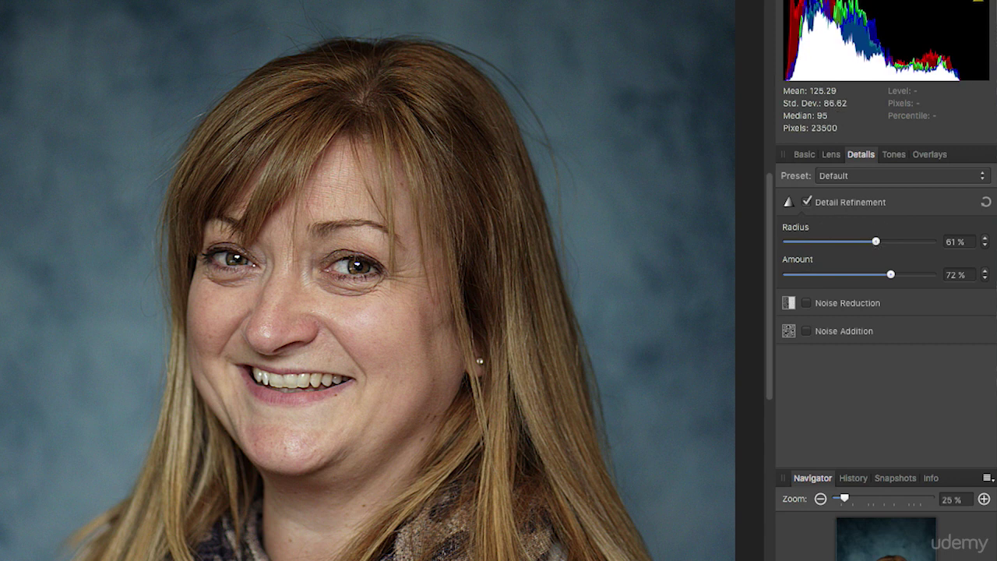
# Step: Zoom the eye to 100% and settle Detail Refinement at Radius 54% and Amount 64%
pyautogui.click(398, 274)
pyautogui.click(346, 270)
pyautogui.click(347, 270)
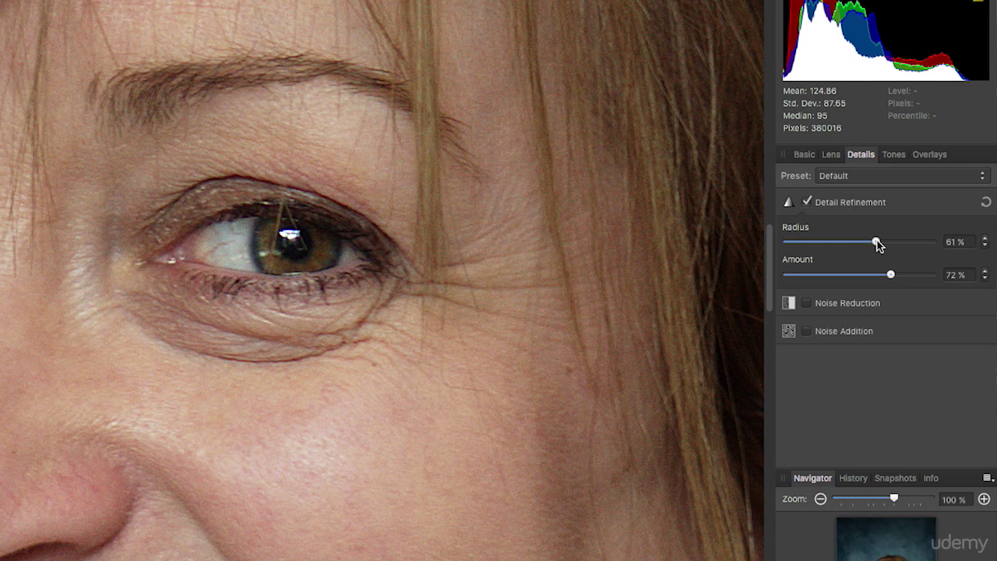
pyautogui.moveTo(876, 241); pyautogui.dragTo(819, 244)
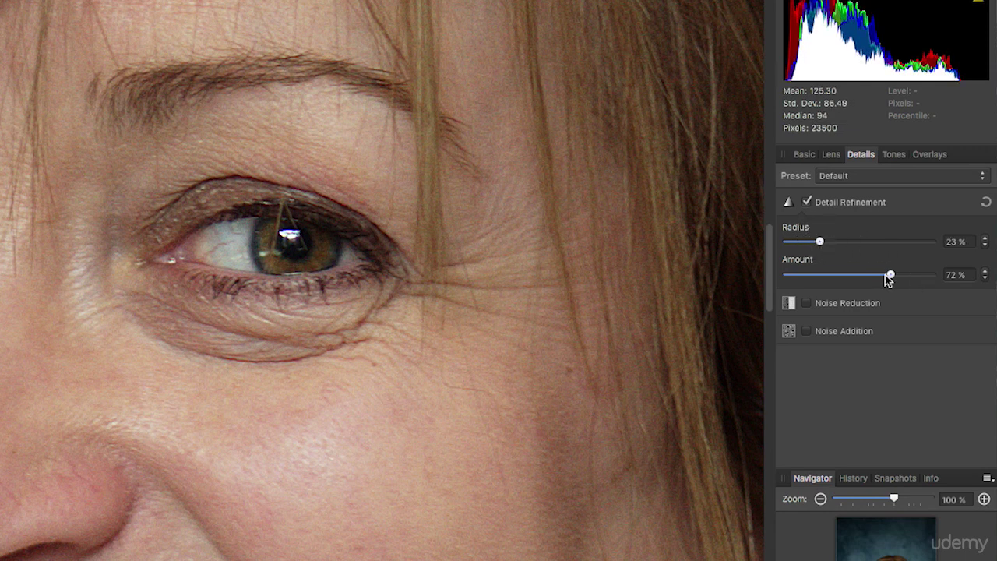
pyautogui.moveTo(890, 275); pyautogui.dragTo(964, 276)
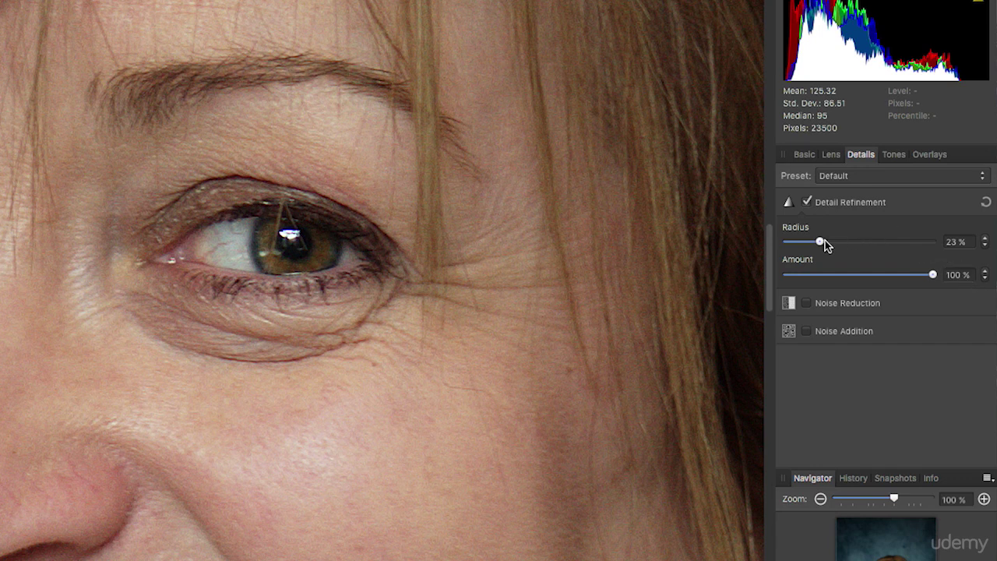
pyautogui.moveTo(820, 242); pyautogui.dragTo(864, 248)
pyautogui.moveTo(934, 276); pyautogui.dragTo(783, 276)
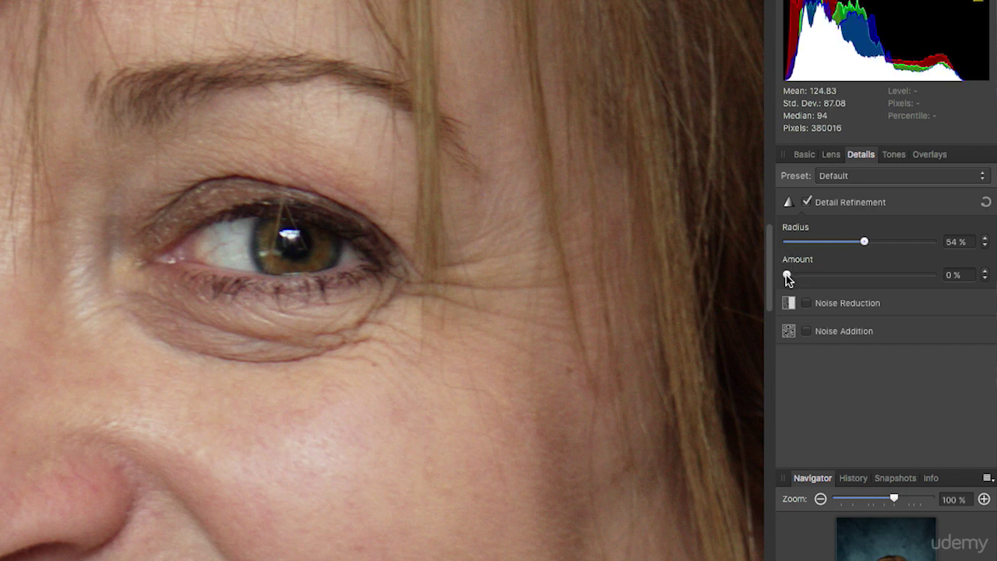
pyautogui.click(787, 276)
pyautogui.moveTo(788, 276); pyautogui.dragTo(880, 276)
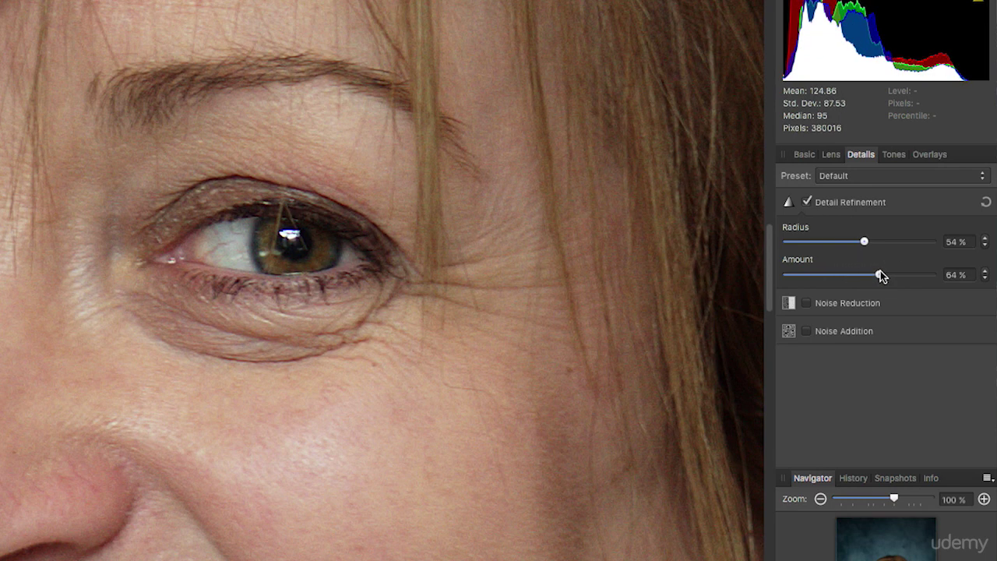